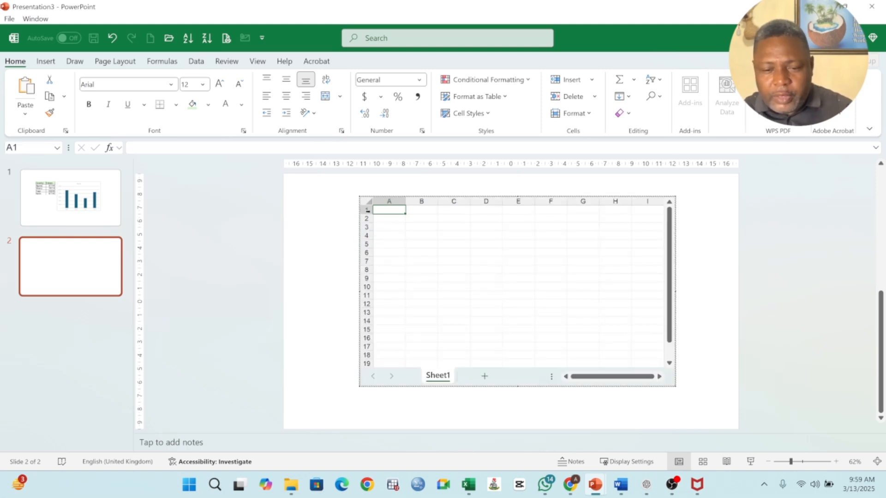
- Enter the column headers Countries in B2 and Values in C2 of the embedded worksheet on slide 2
left_click_drag(359, 195, 335, 197)
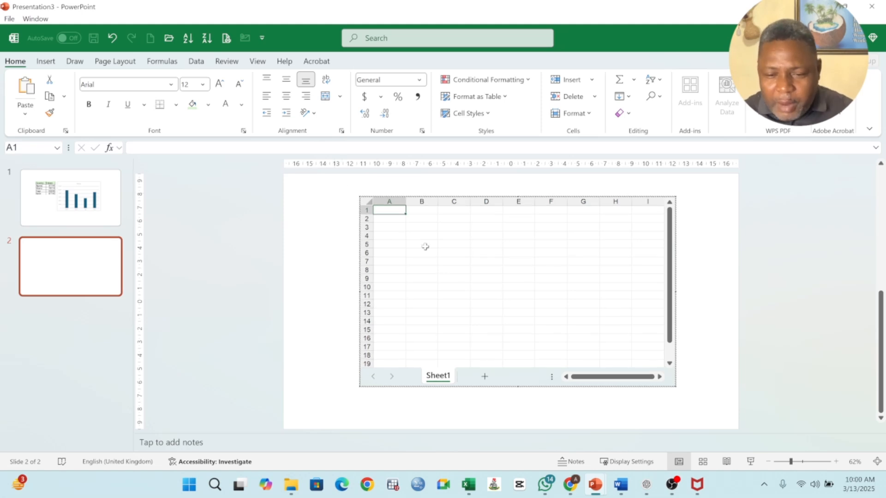
left_click(410, 220)
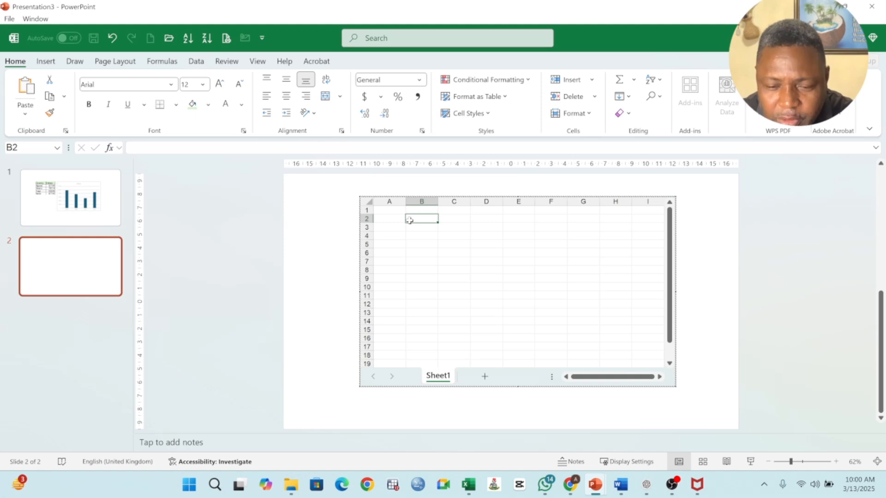
type("Counr")
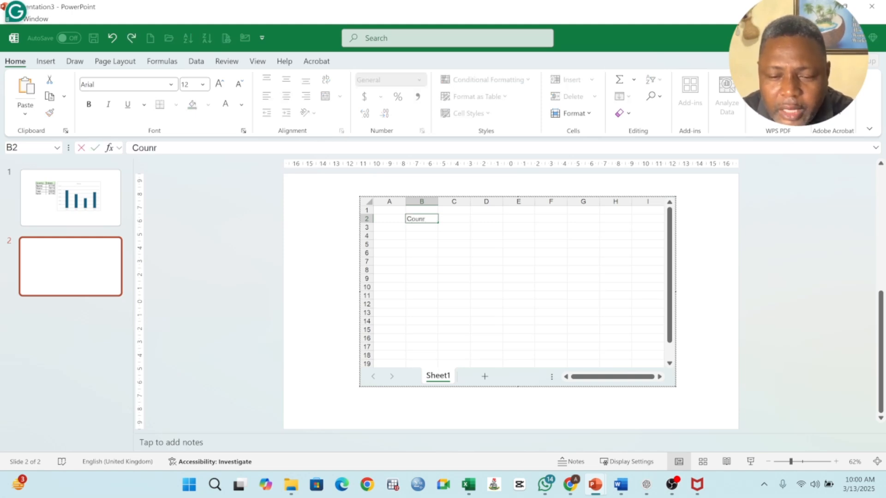
key("BackSpace")
type("tries")
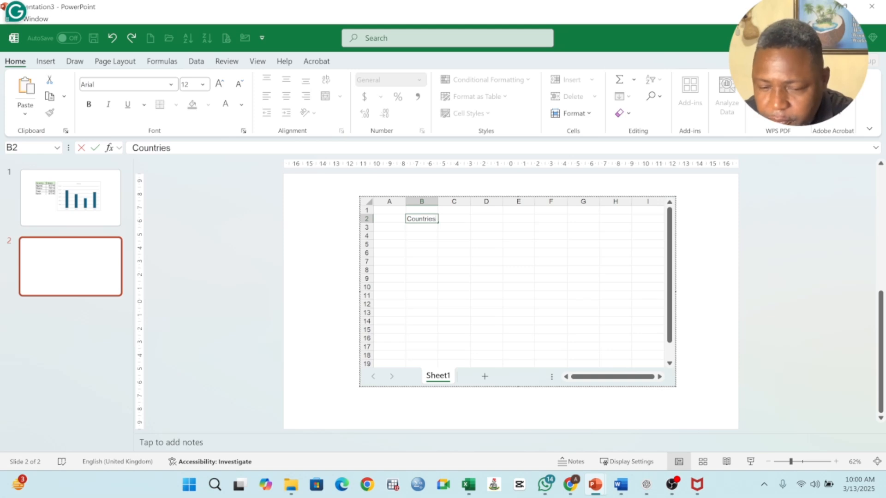
key("Tab")
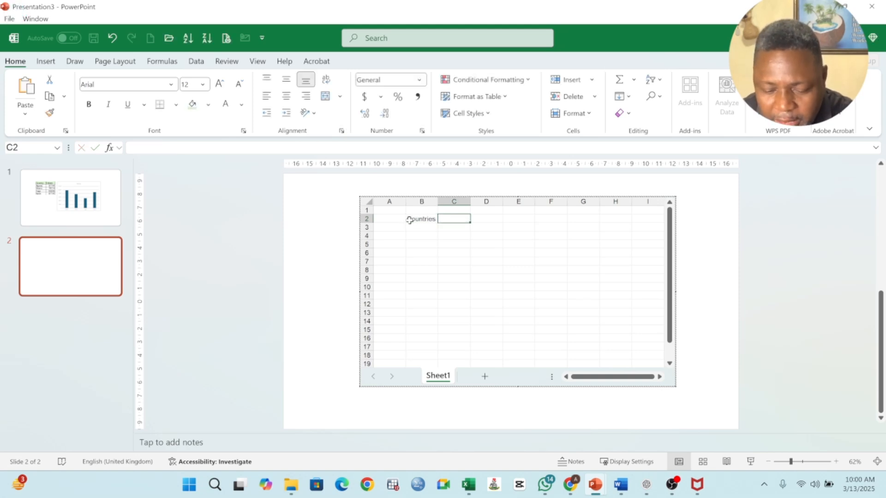
type("A")
type("alues")
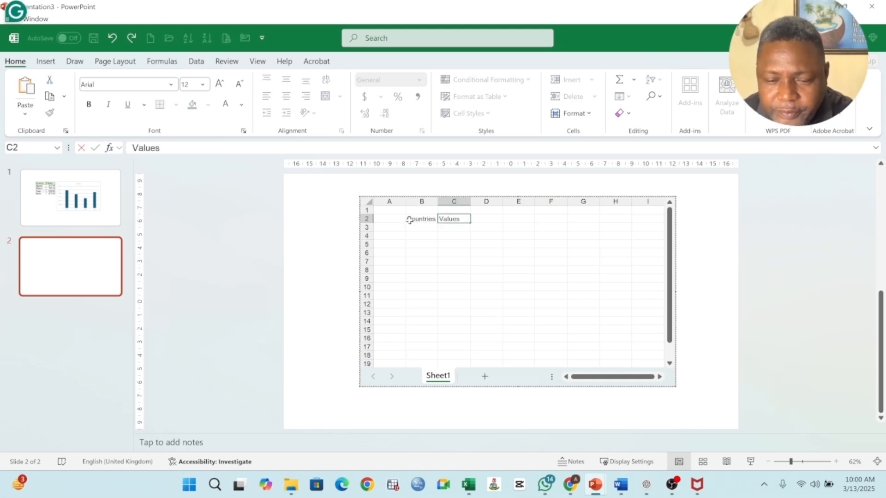
key("Return")
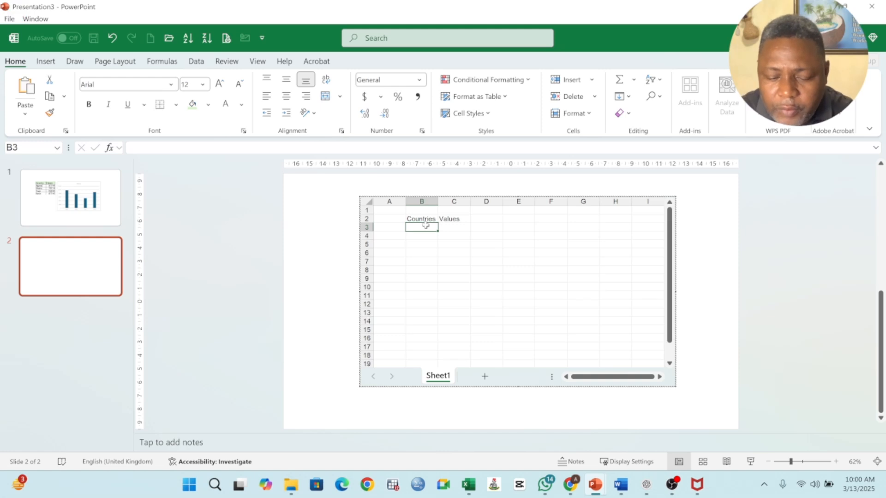
- List the countries Nigeria, Ghana and Togo below the Countries header, in cells B3 to B5
type("Nigeria")
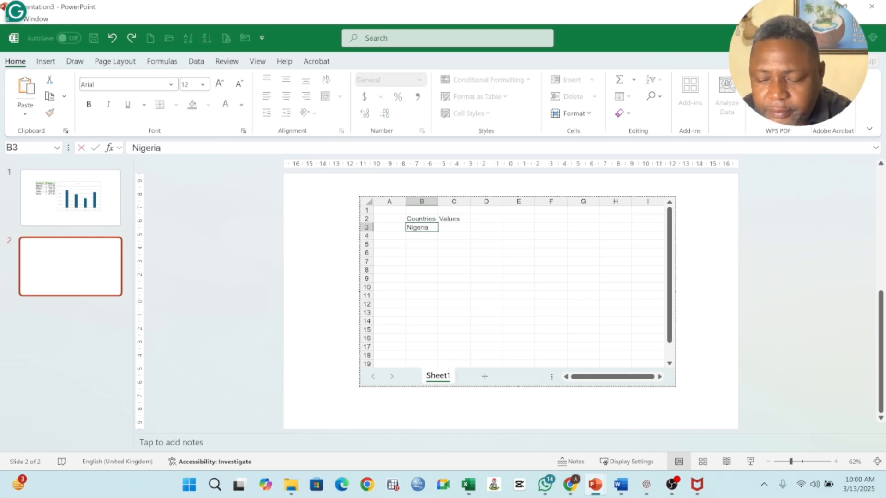
key("Return")
type("Ghana")
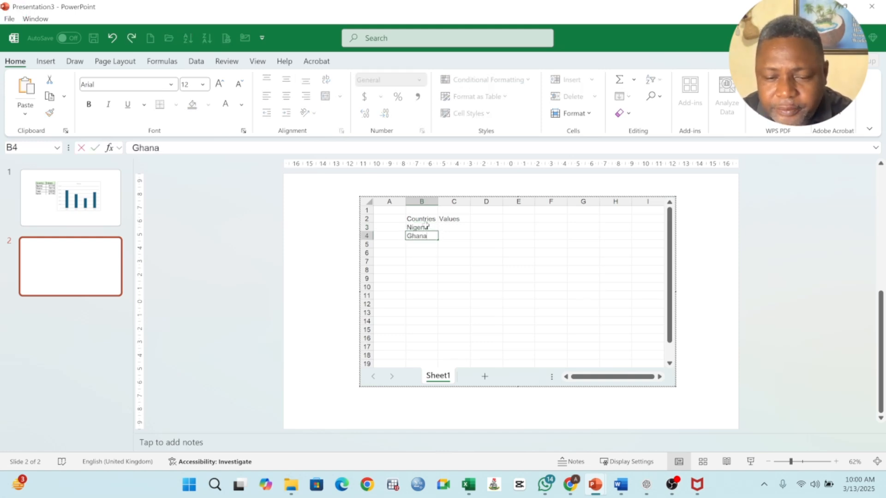
key("Return")
type("To")
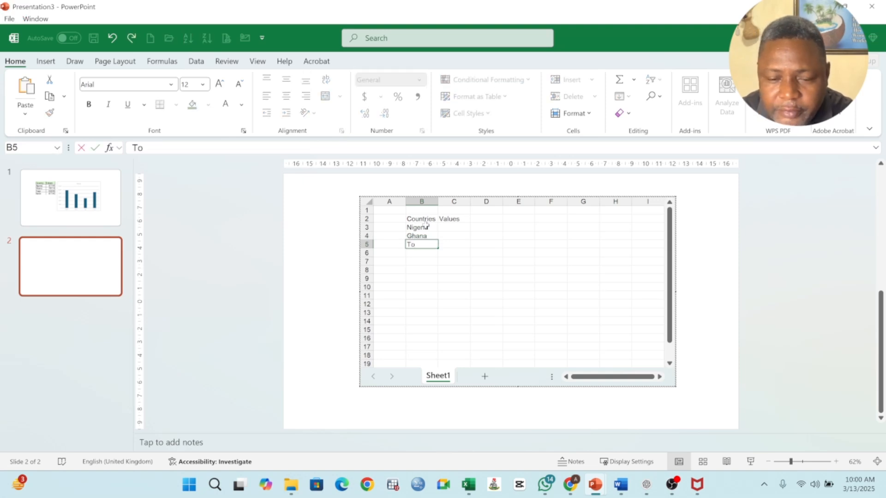
type("go")
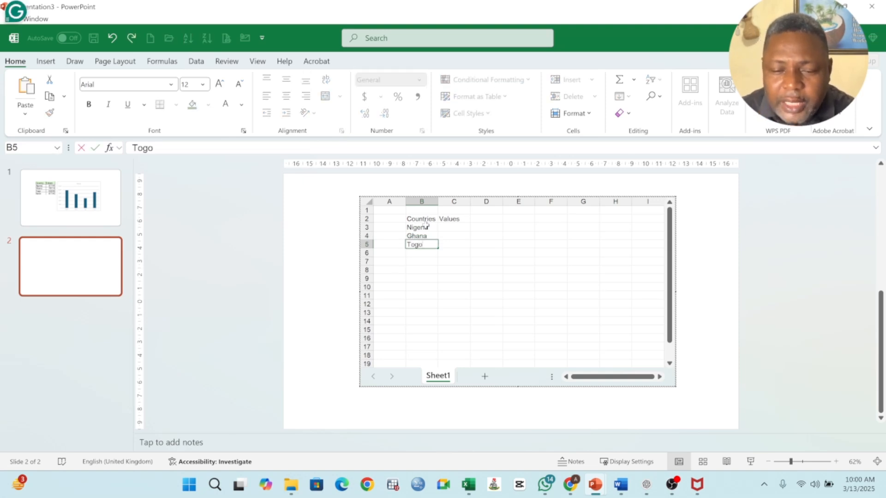
- Set the font size of the table range B2:C5 to 14
left_click_drag(421, 220, 440, 245)
left_click(203, 85)
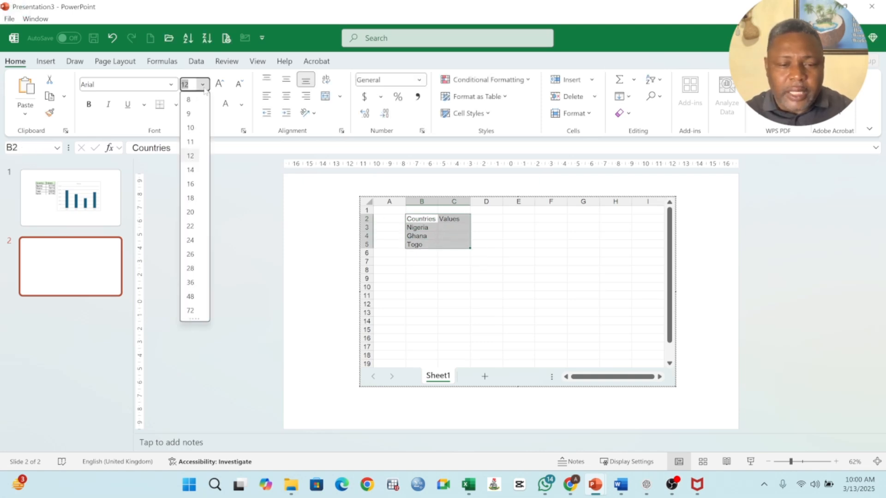
left_click(194, 170)
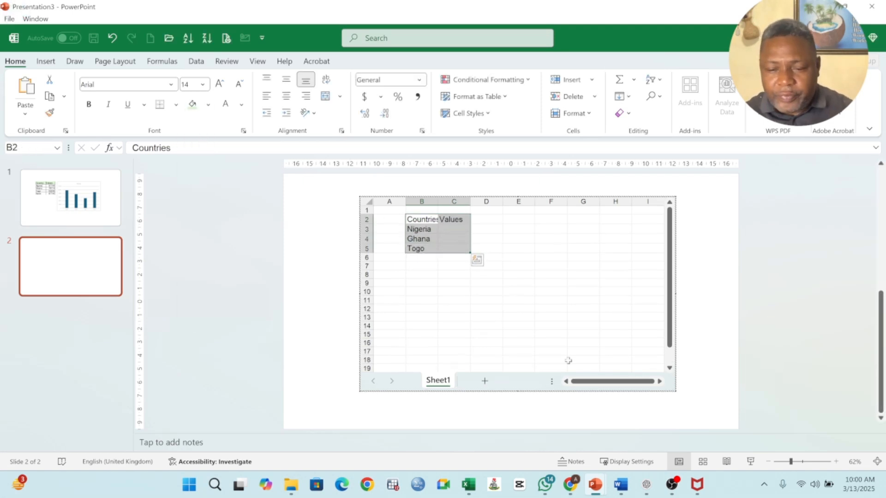
left_click(804, 463)
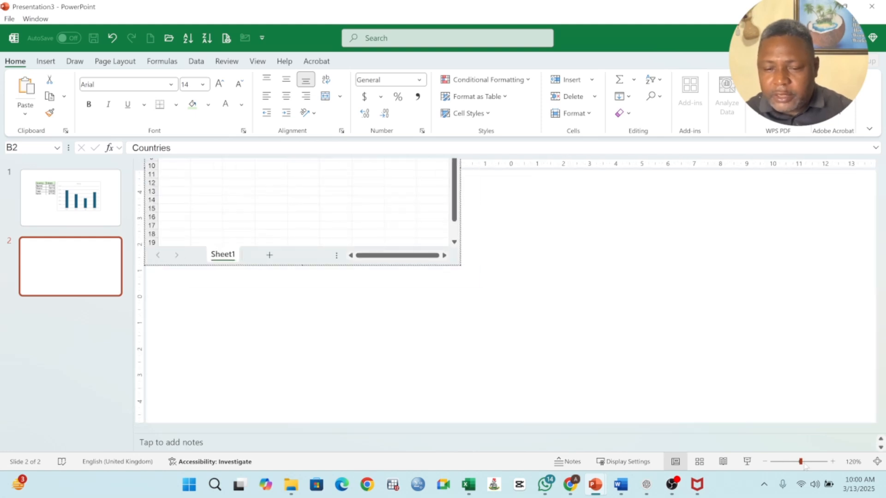
left_click(766, 464)
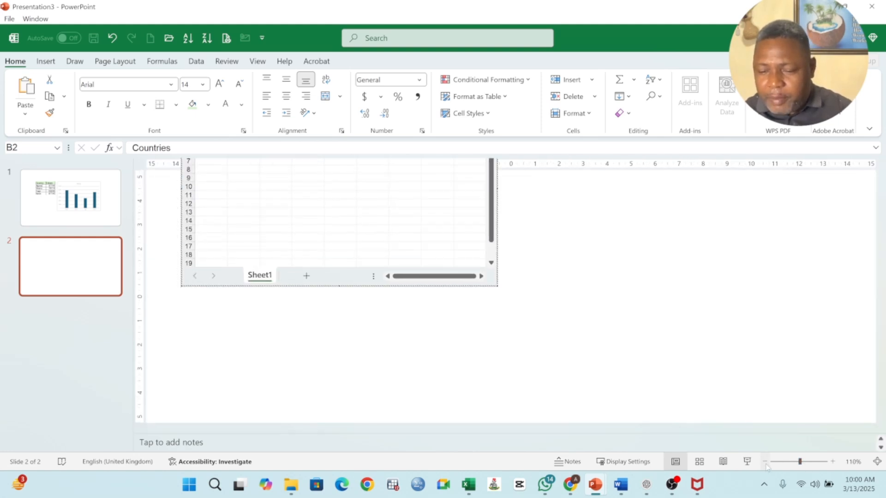
left_click(583, 317)
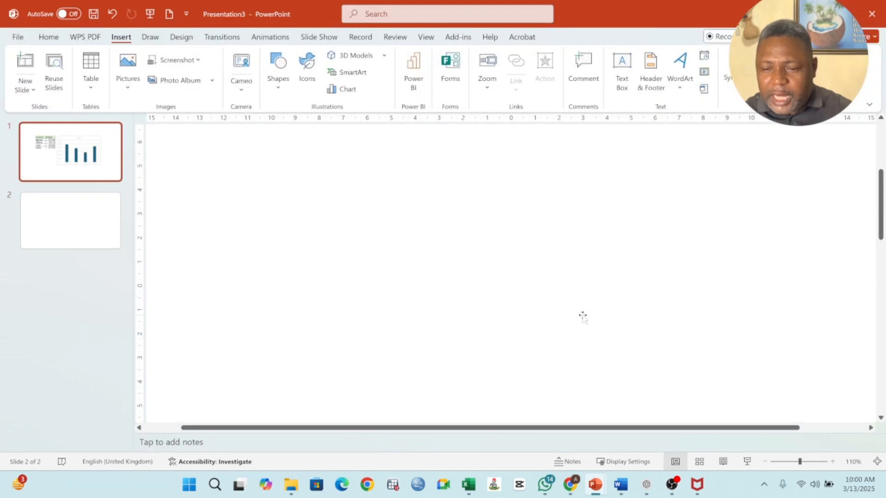
left_click(101, 200)
left_click(414, 269)
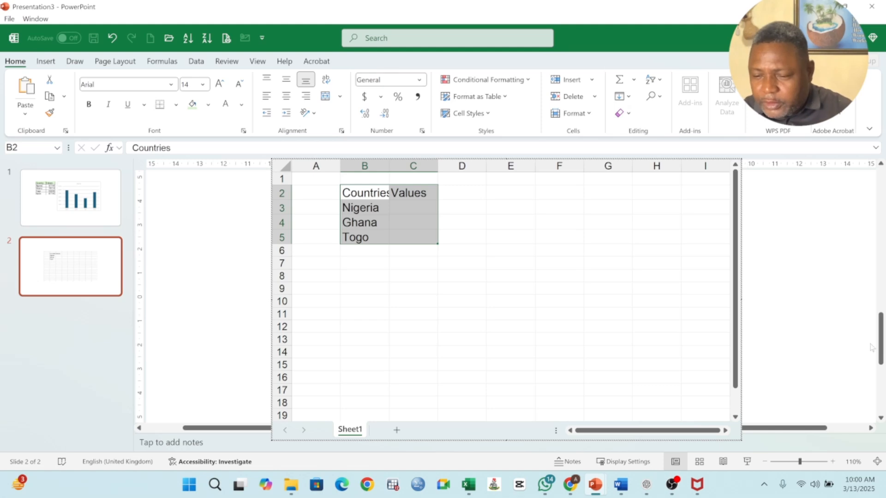
left_click_drag(882, 339, 882, 301)
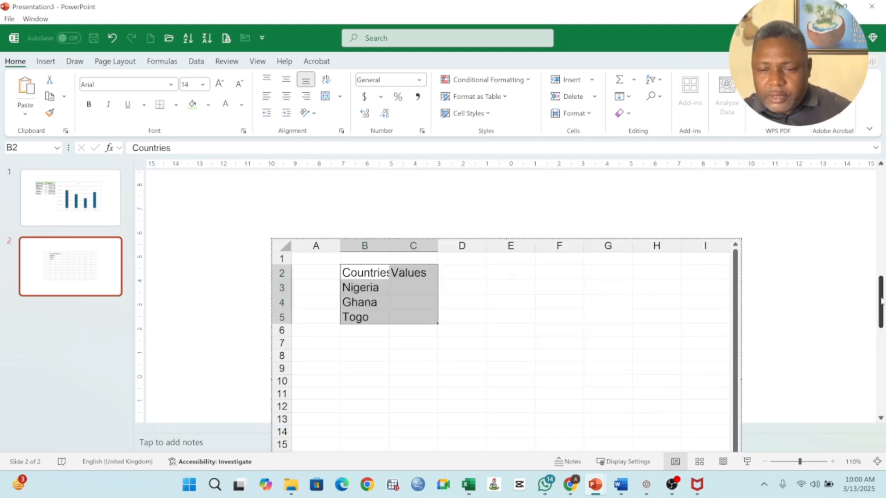
left_click(766, 463)
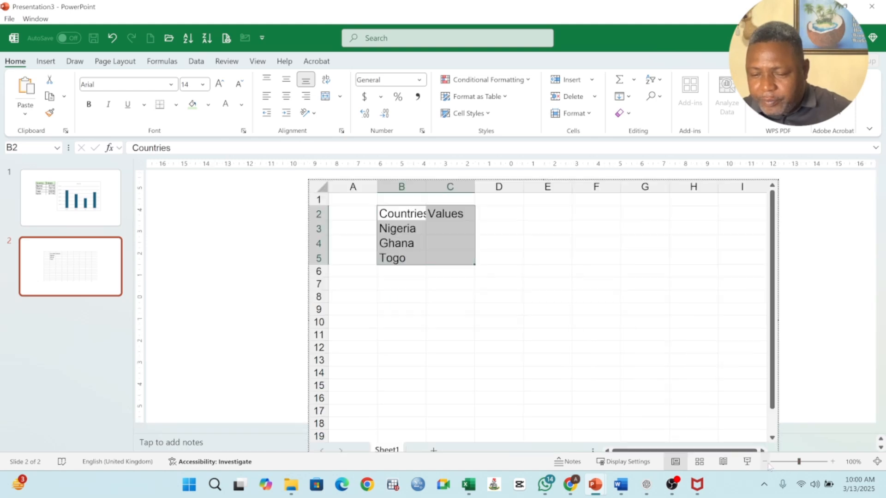
left_click(766, 463)
left_click(766, 462)
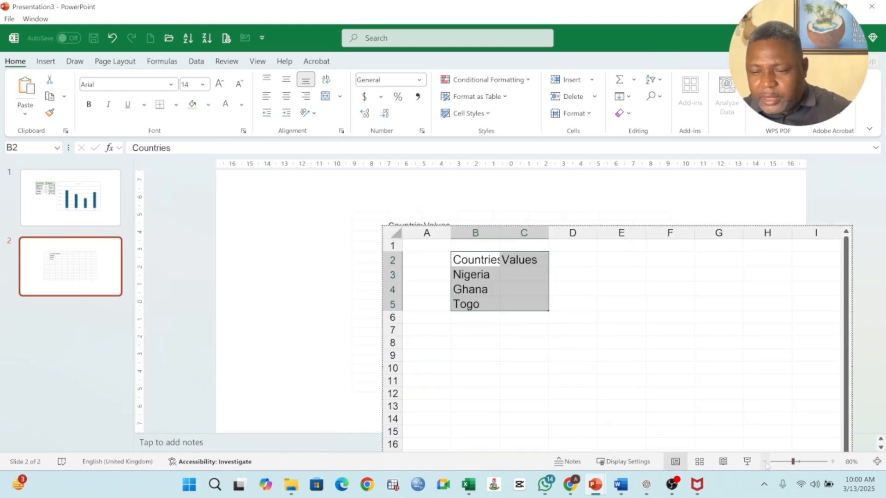
left_click(766, 463)
left_click(766, 463)
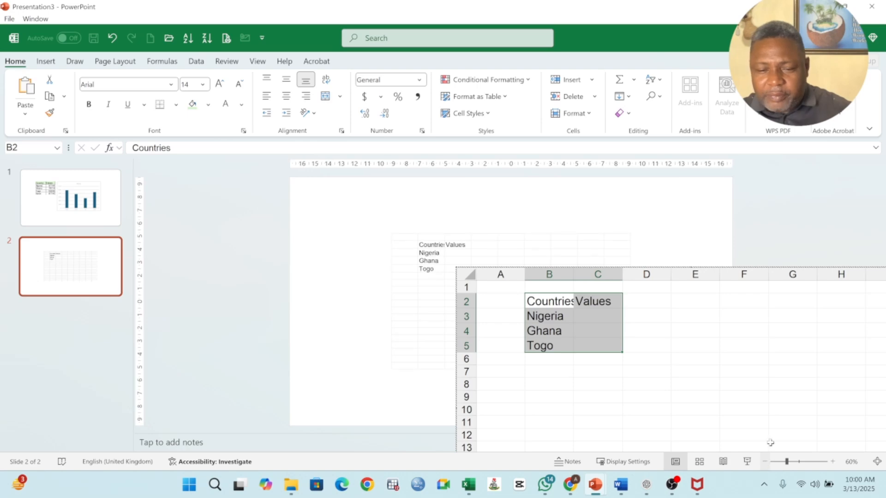
left_click(424, 294)
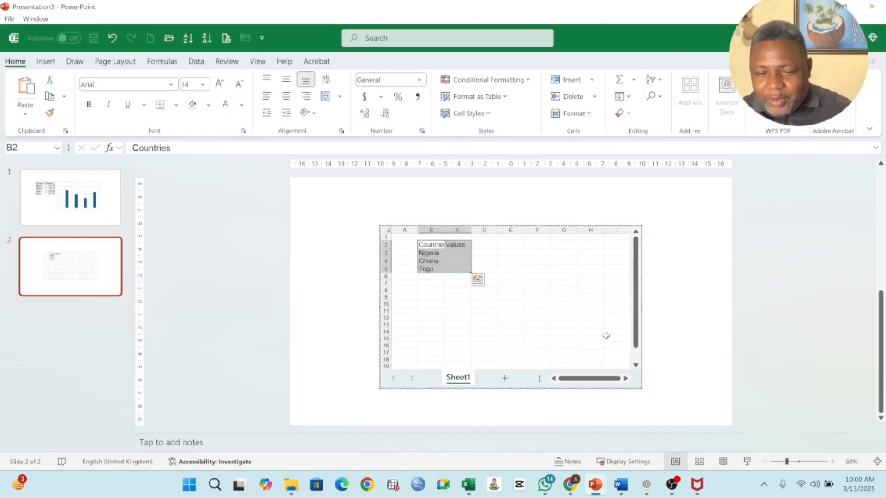
left_click(834, 463)
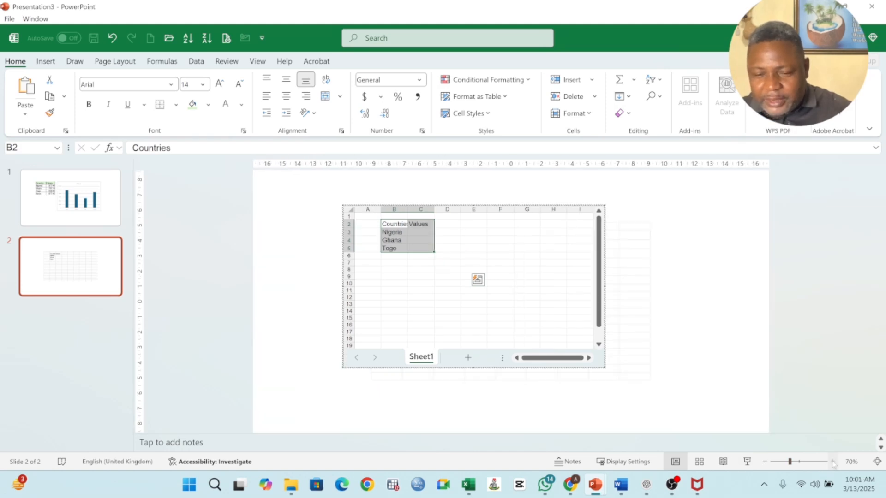
left_click(834, 463)
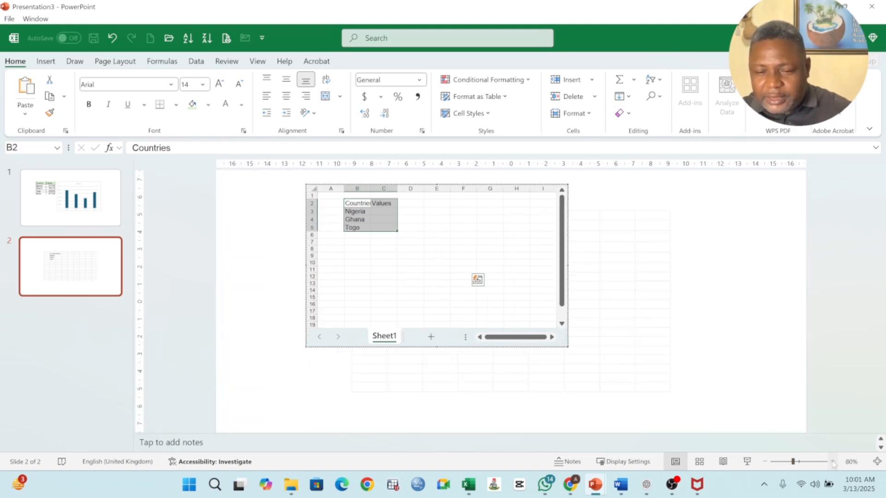
left_click(496, 255)
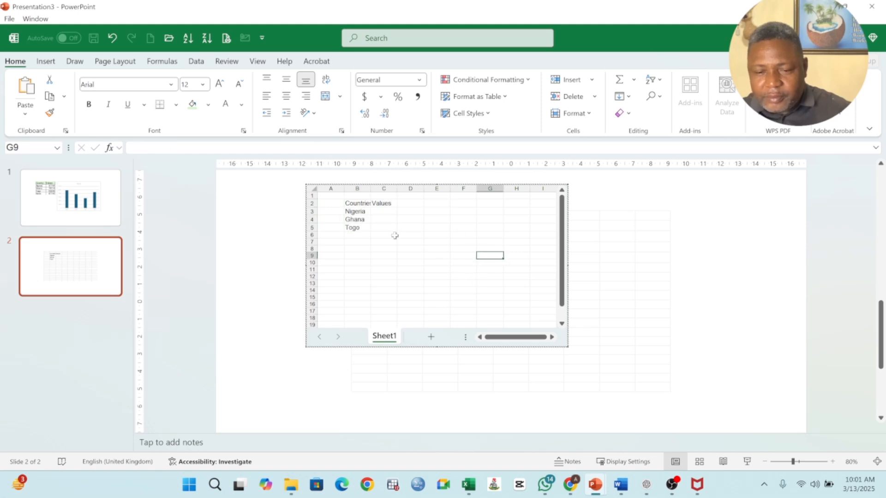
left_click(402, 213)
left_click(380, 204)
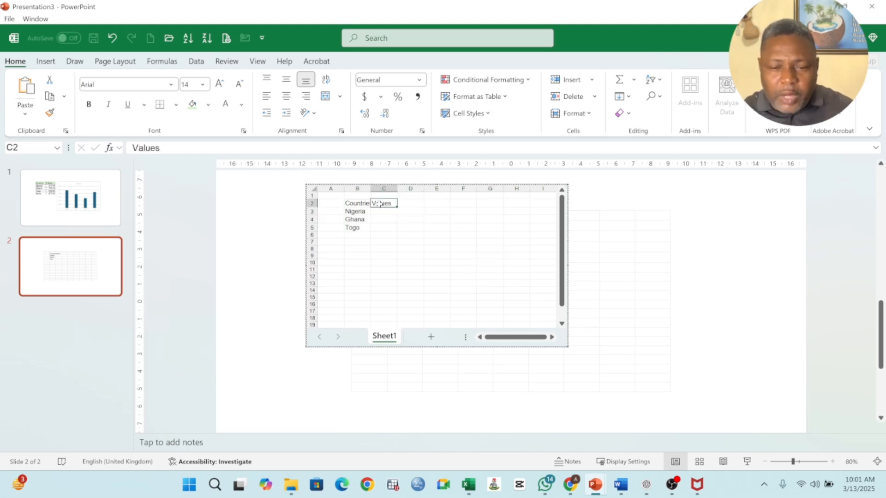
left_click(764, 462)
- Fill the Values column with 78856 for Nigeria, 64454 for Ghana and 45867 for Togo
left_click(423, 233)
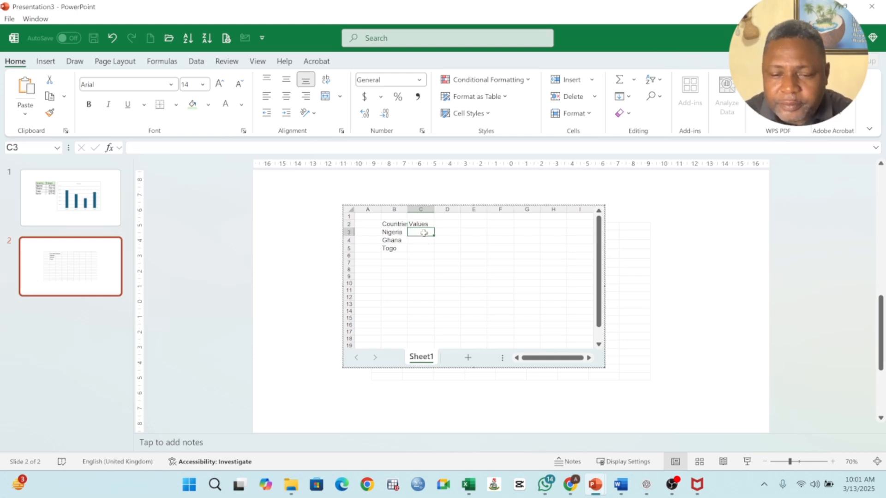
type("78856")
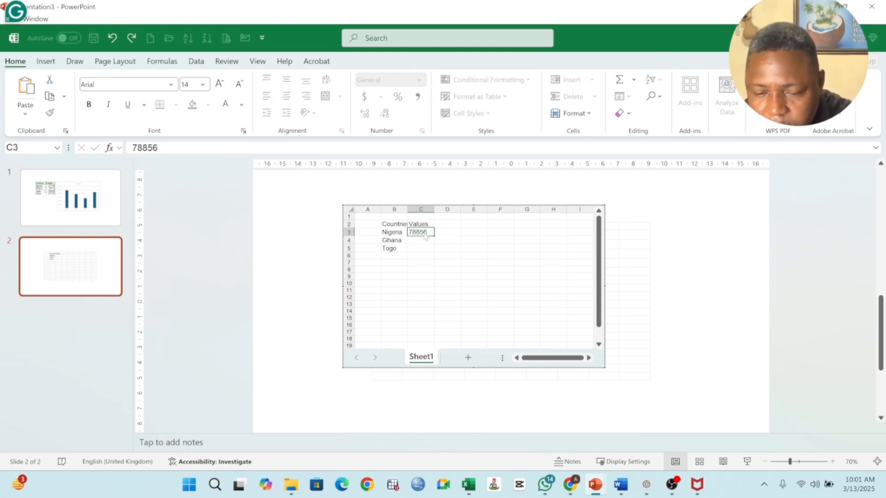
key("Return")
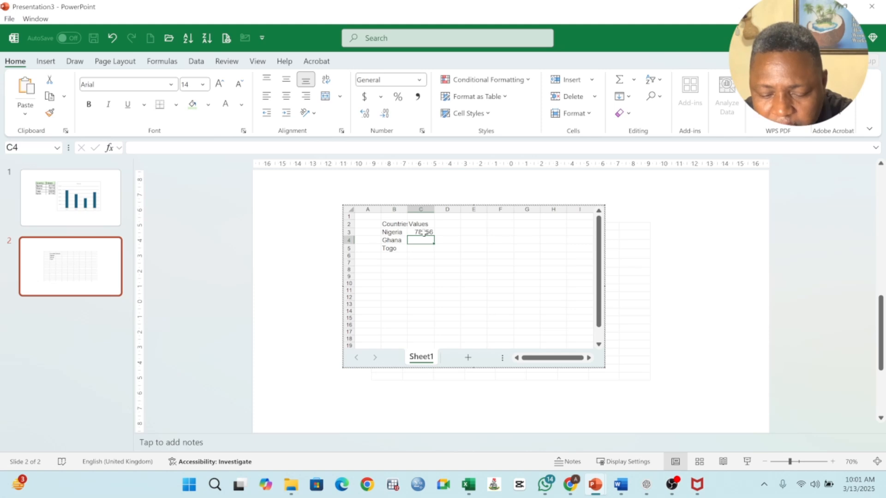
type("64454")
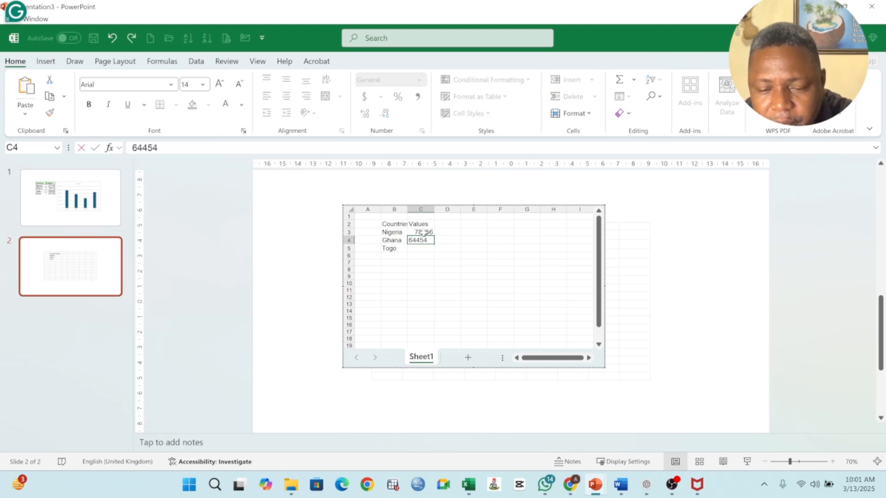
key("Return")
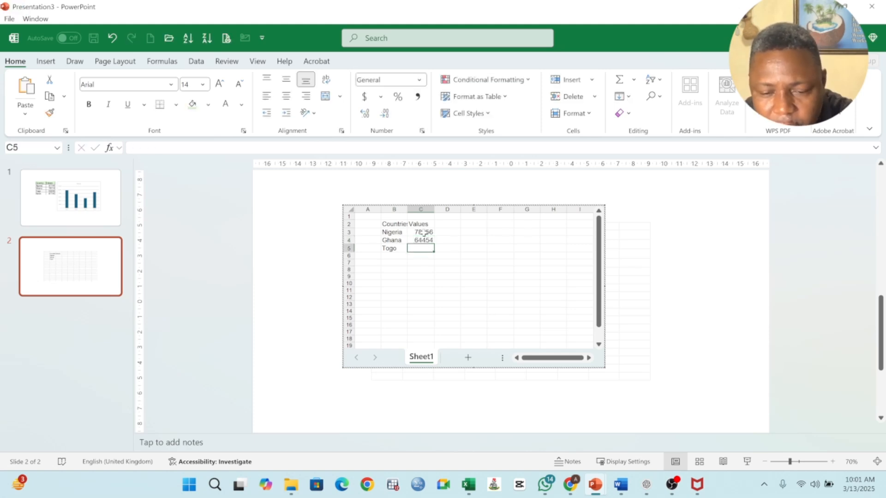
type("4")
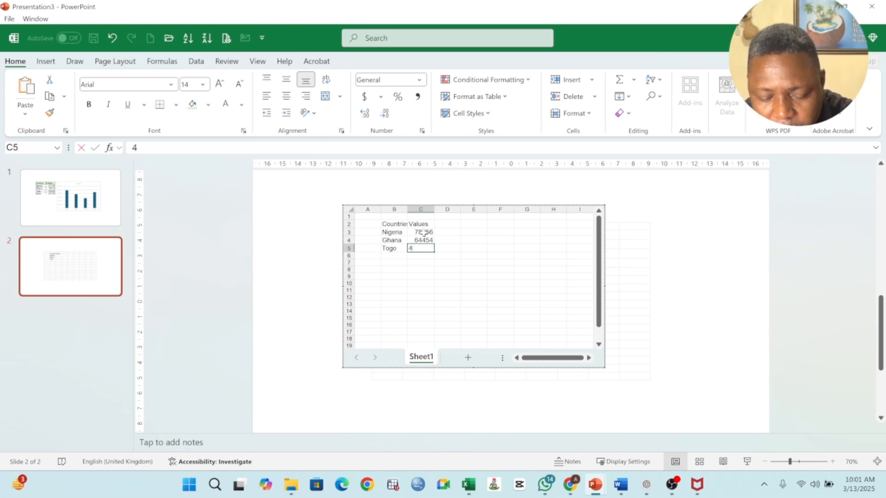
type("5867")
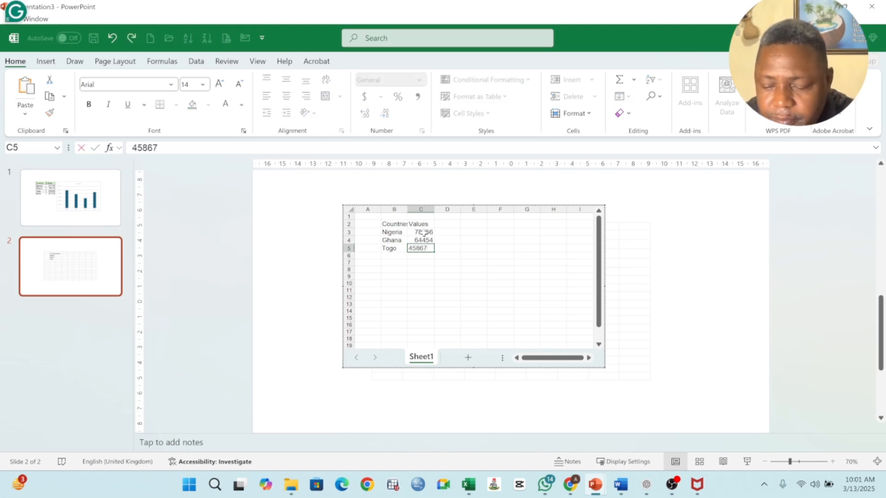
key("Return")
- Add Benin in cell B6 of the embedded worksheet with the value 65563 in C6
left_click(398, 255)
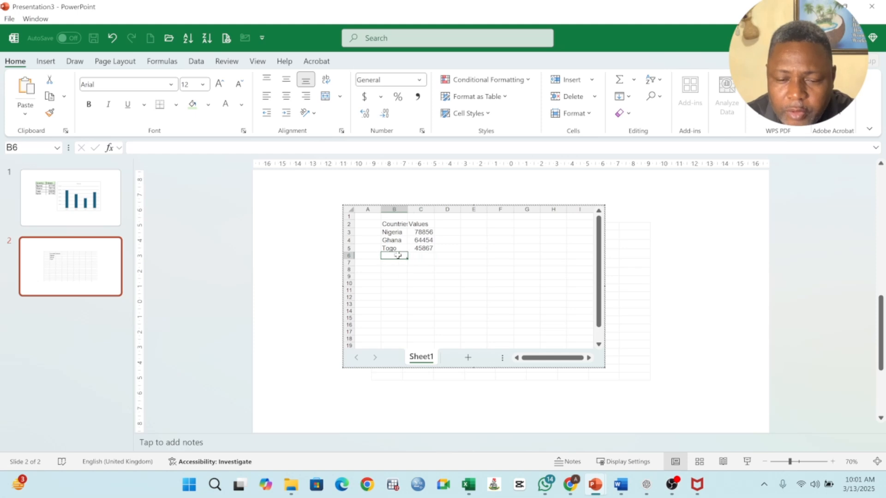
type("Benina")
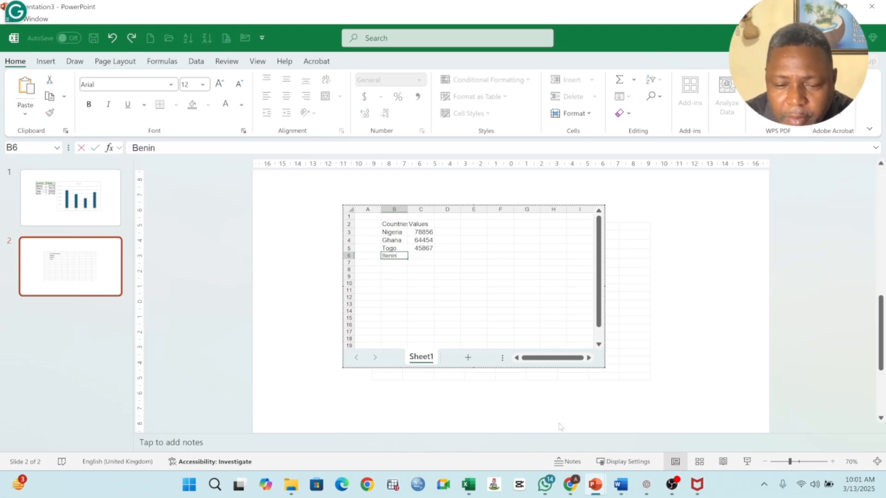
left_click(419, 257)
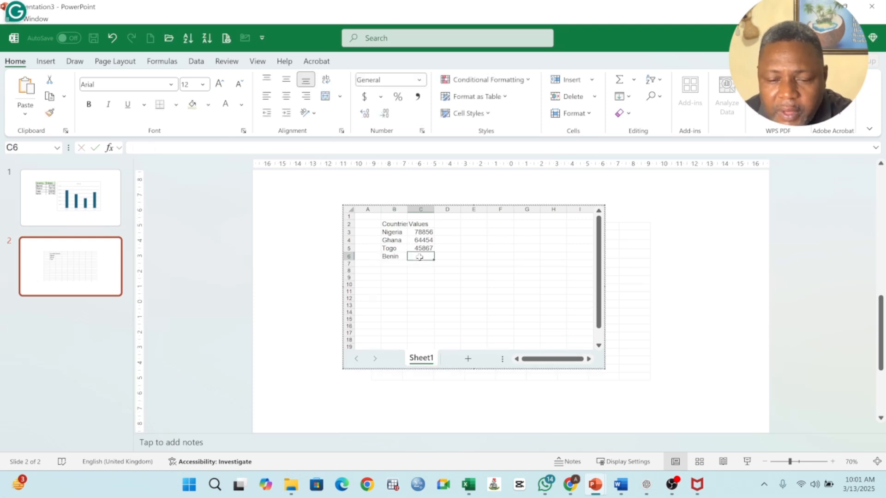
type("655")
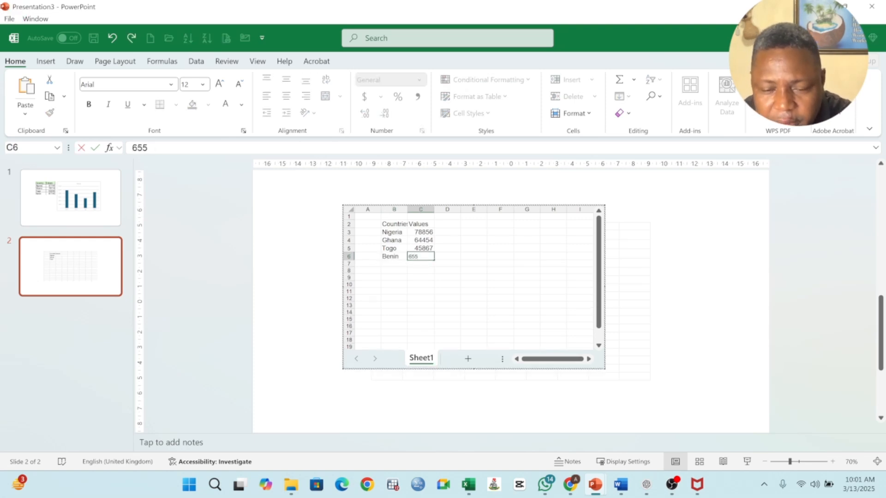
type("63")
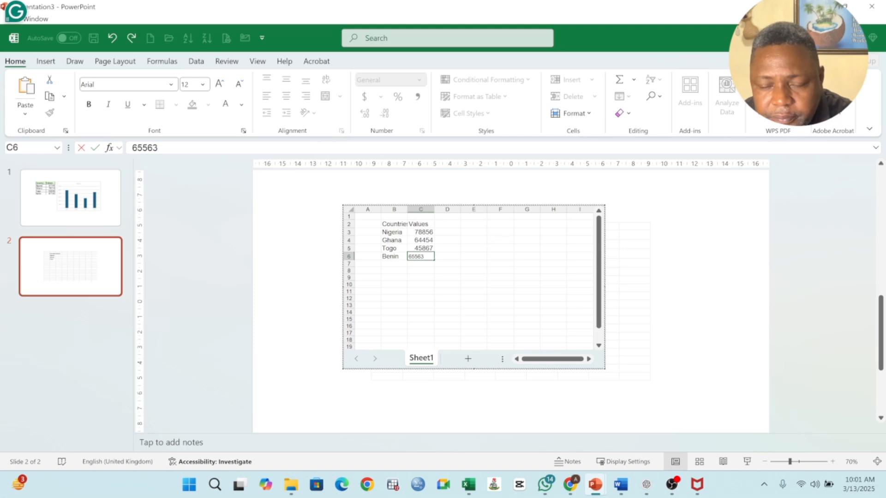
key("Return")
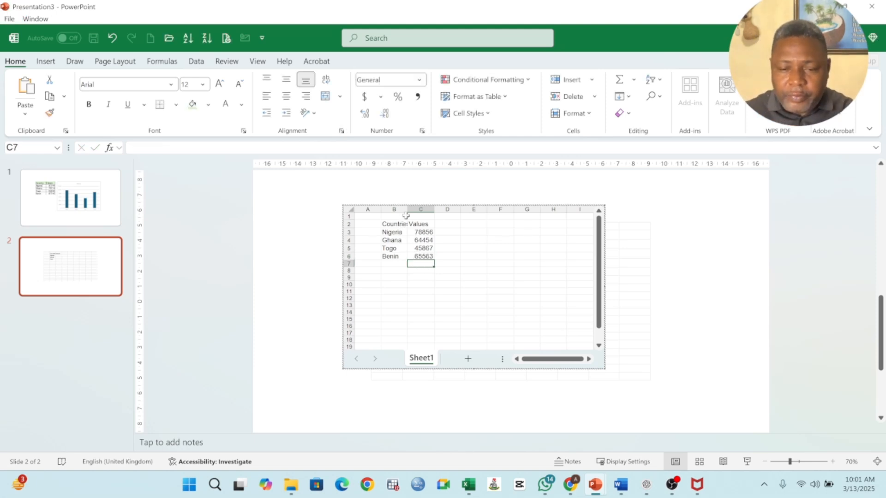
- Widen column B to fit its header and insert a 2-D clustered column chart from the table range B2:C6
left_click_drag(407, 208, 434, 257)
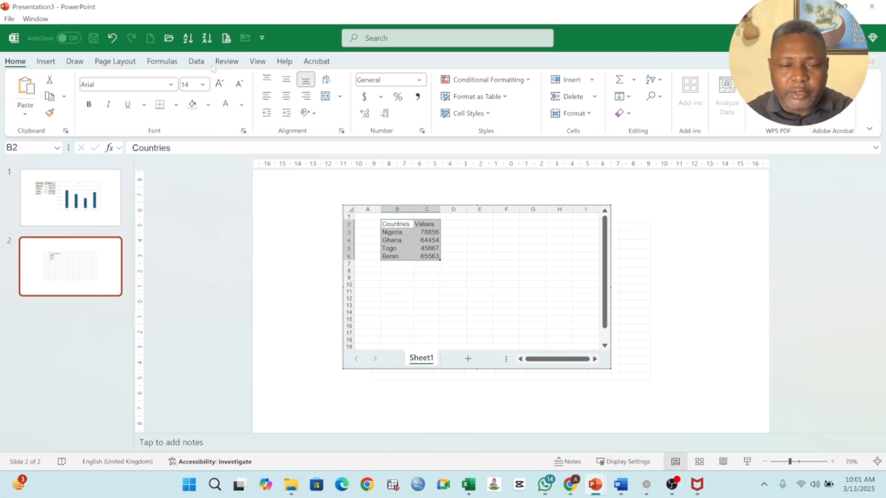
left_click(46, 66)
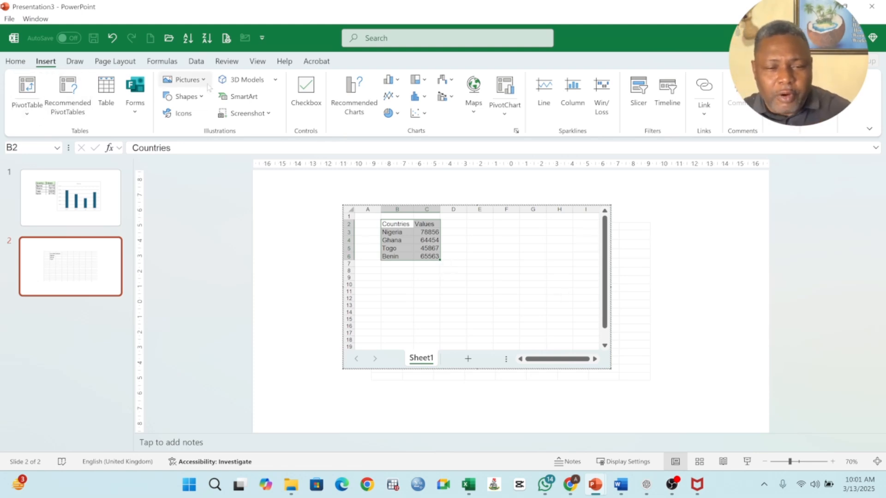
left_click(395, 81)
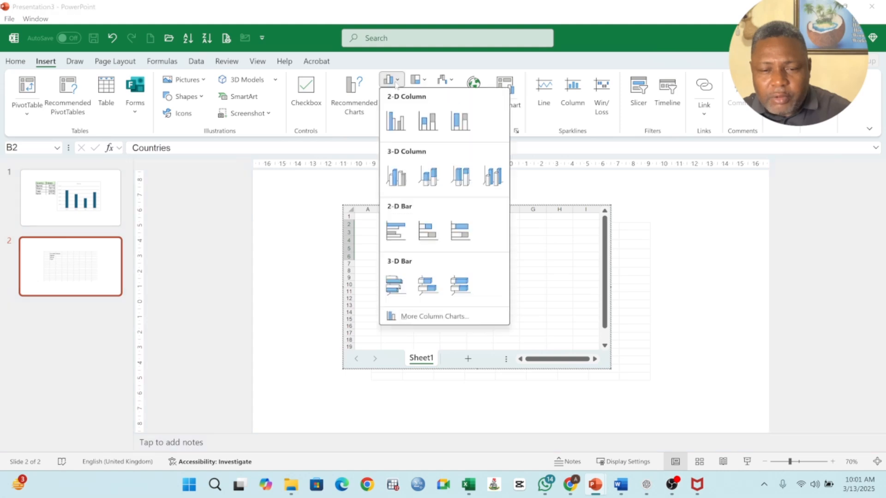
left_click(396, 122)
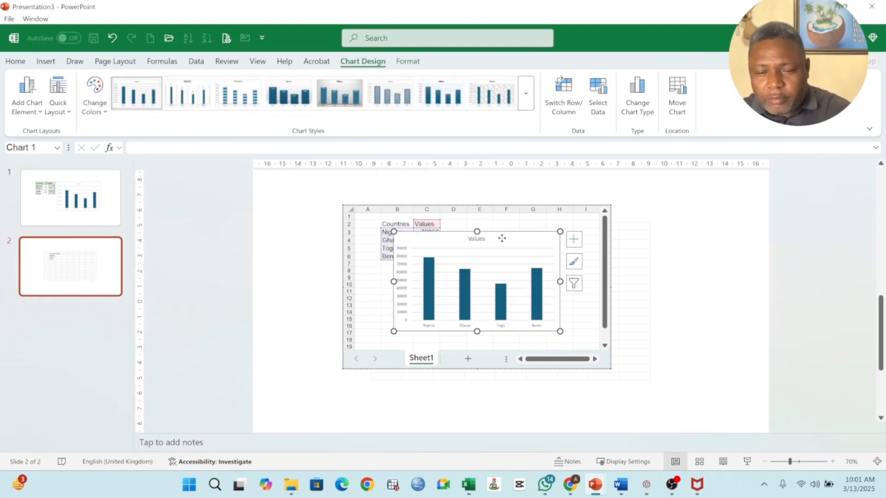
- Shrink the column chart and place it beside the table, from column D across to column I
left_click_drag(502, 239, 531, 234)
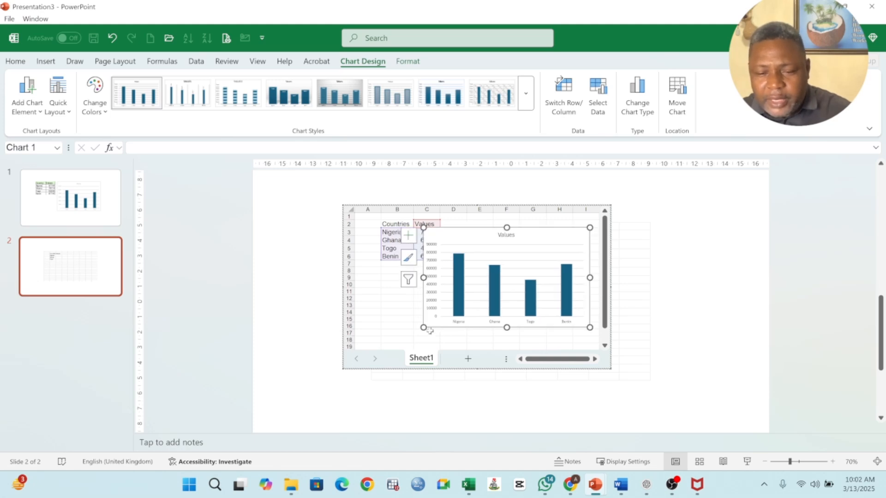
left_click_drag(424, 327, 447, 316)
left_click_drag(481, 234, 481, 226)
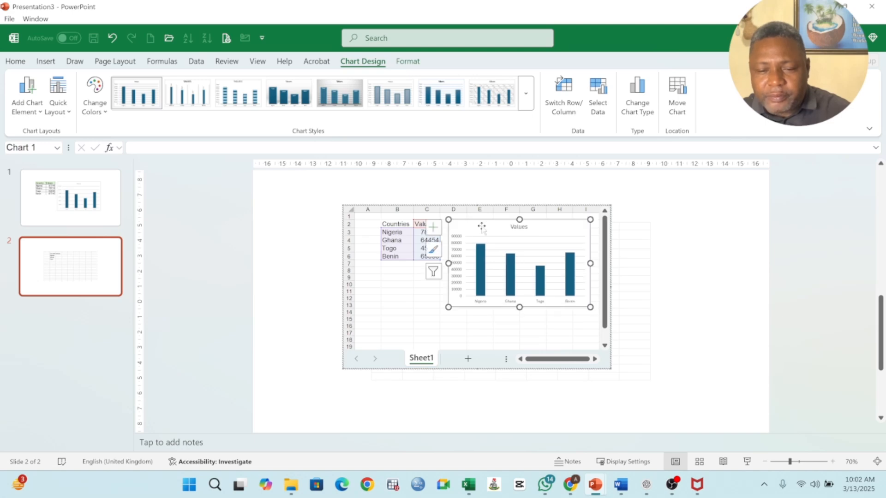
- Leave worksheet editing, move the embedded object toward the slide's upper-left corner and enlarge it to fill most of slide 2
left_click(709, 280)
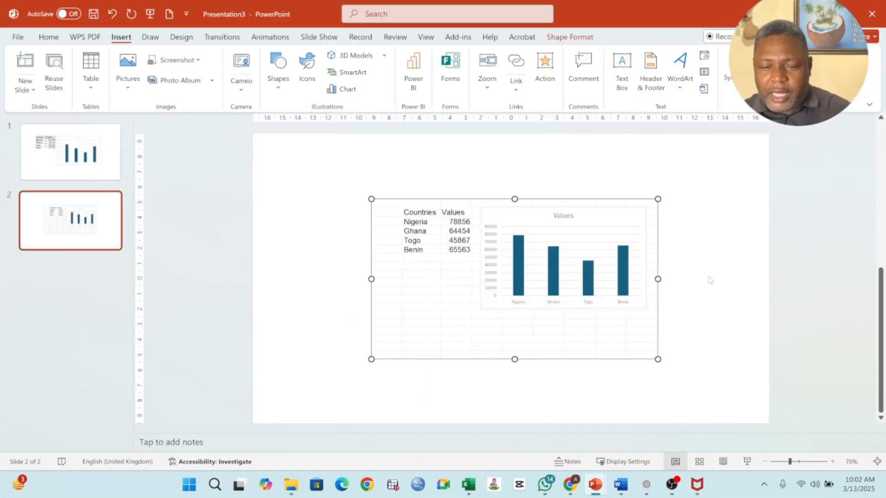
left_click_drag(633, 198, 553, 160)
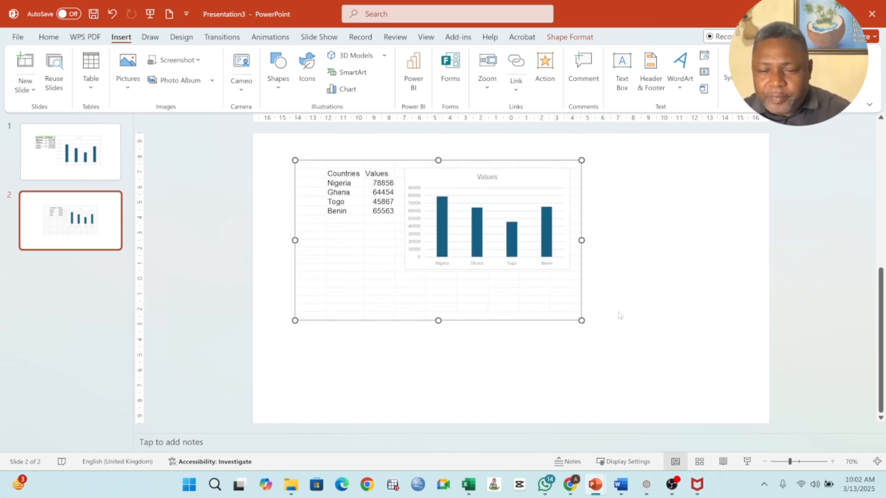
left_click_drag(581, 320, 730, 403)
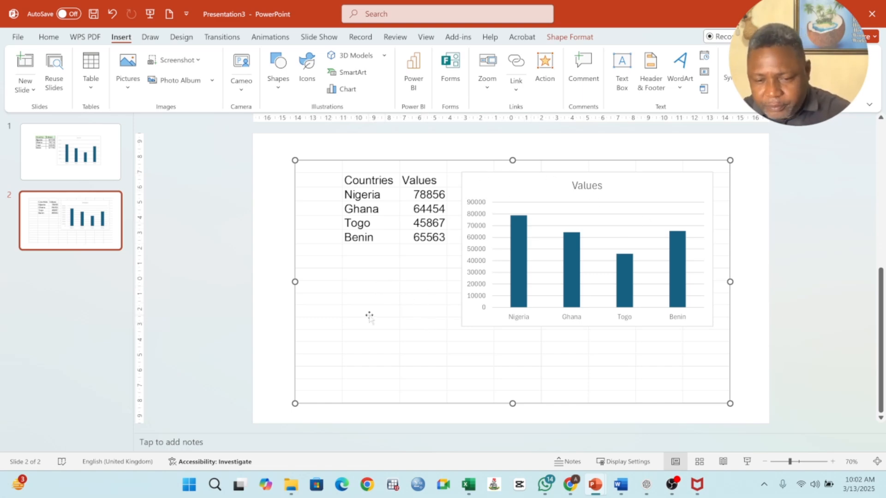
- Reopen the embedded worksheet and make the header cells B2:C2 bold with a light green fill
double_click(410, 340)
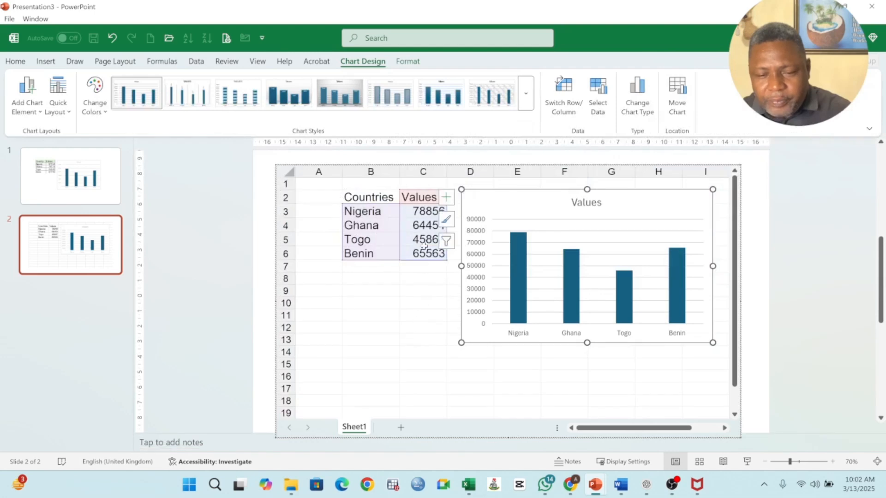
left_click(366, 197)
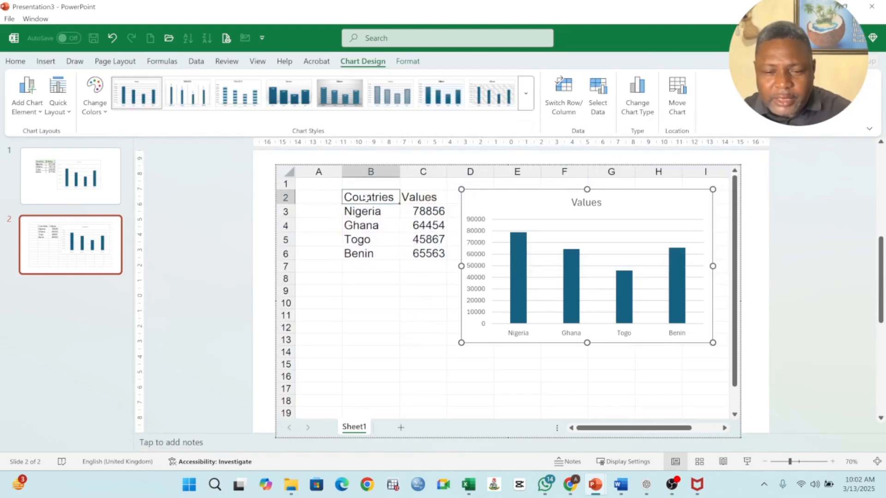
left_click_drag(365, 197, 409, 197)
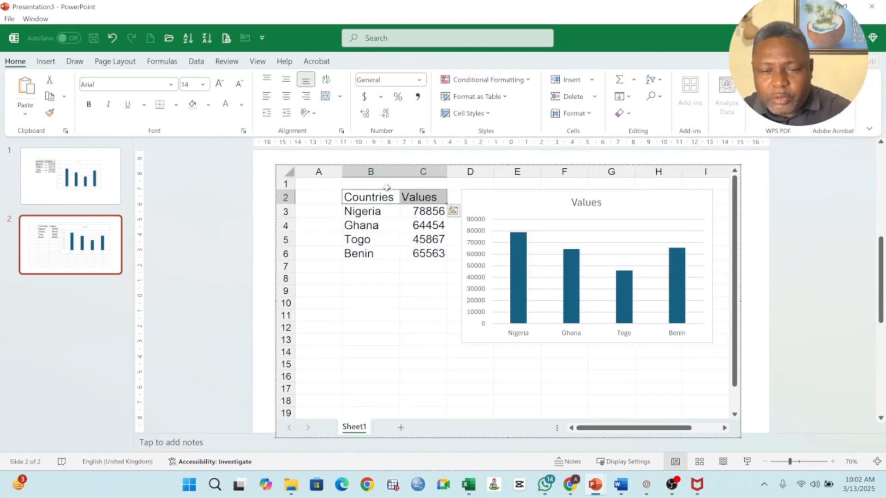
left_click(89, 104)
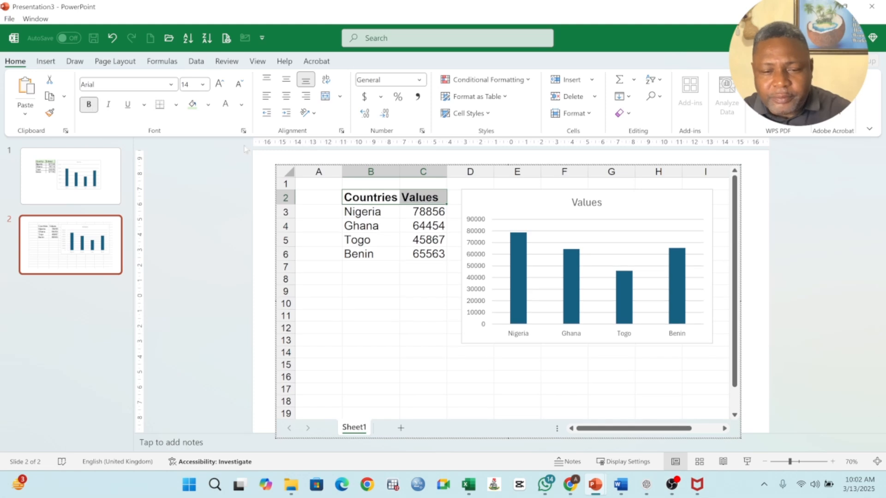
left_click(193, 103)
- Apply all borders to the table range B2:C6, plus a border around its outside
left_click_drag(378, 200, 421, 255)
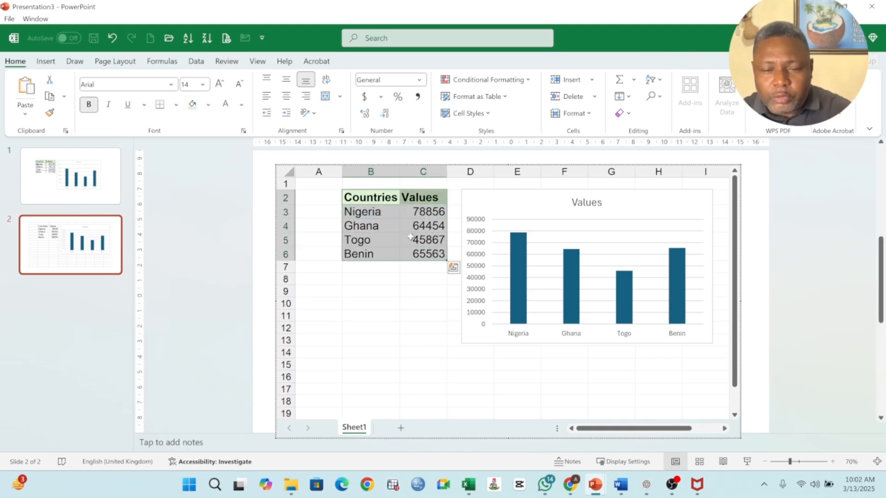
left_click(176, 104)
left_click(179, 226)
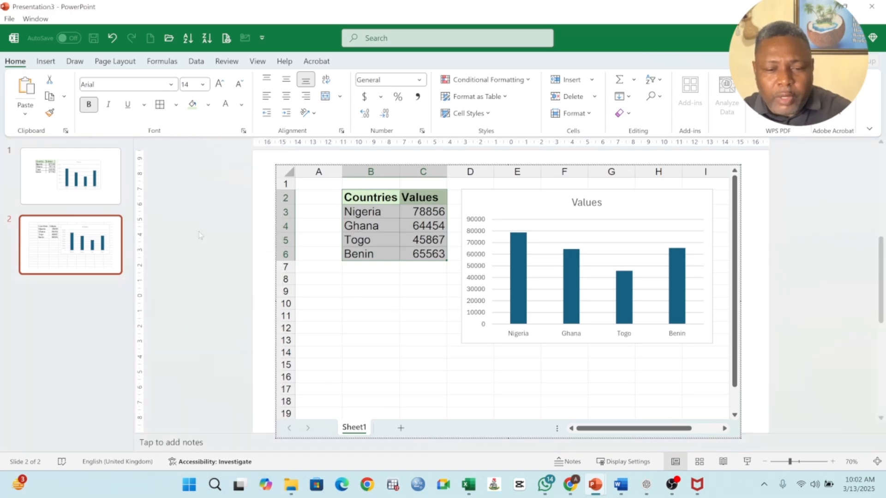
left_click_drag(373, 199, 422, 254)
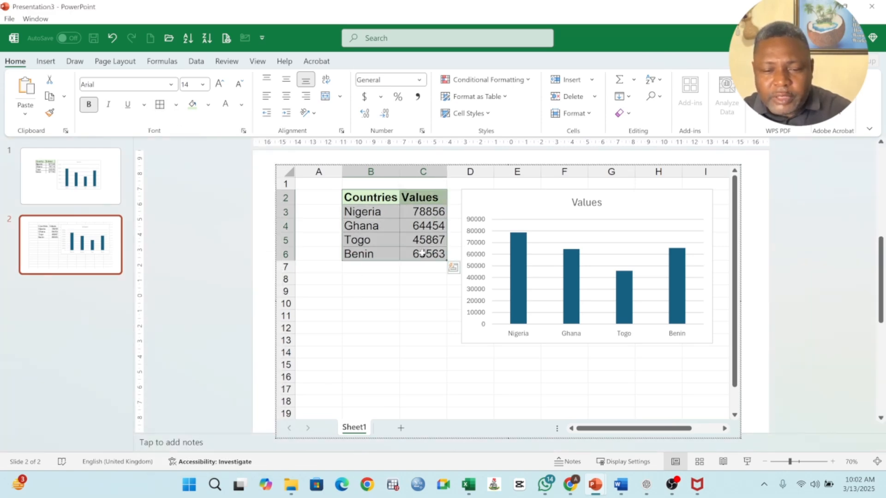
left_click(175, 104)
left_click(179, 258)
left_click(422, 226)
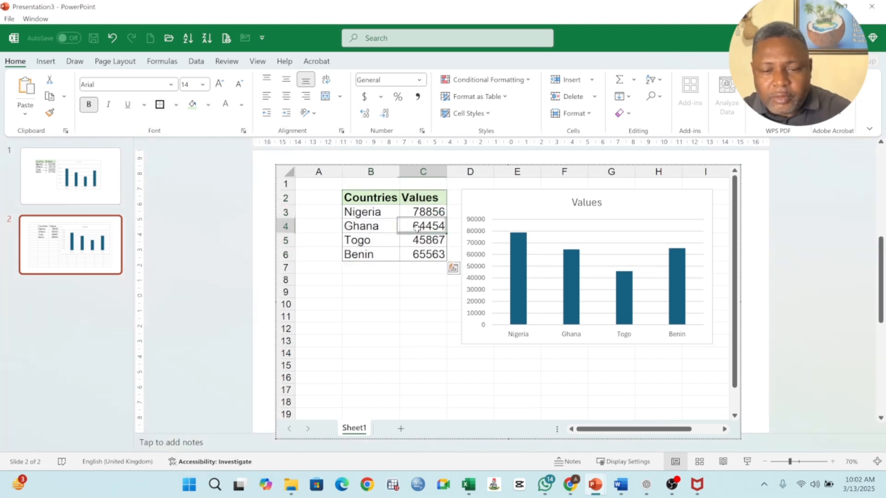
left_click(422, 268)
left_click(422, 304)
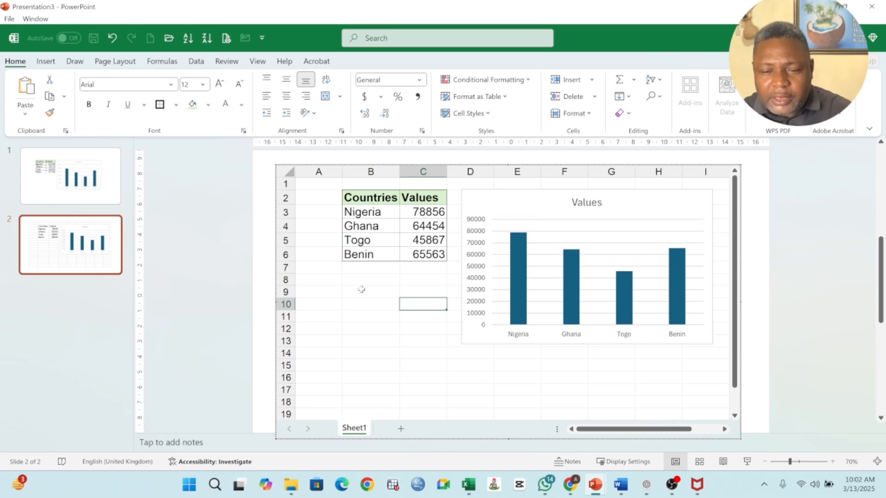
- Nudge the chart slightly toward the table and hide the gridlines of the embedded worksheet
left_click(494, 197)
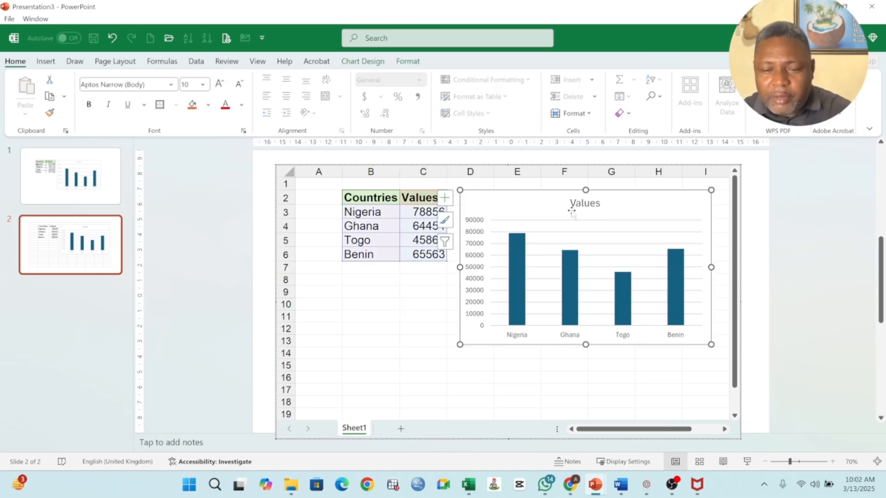
left_click(370, 295)
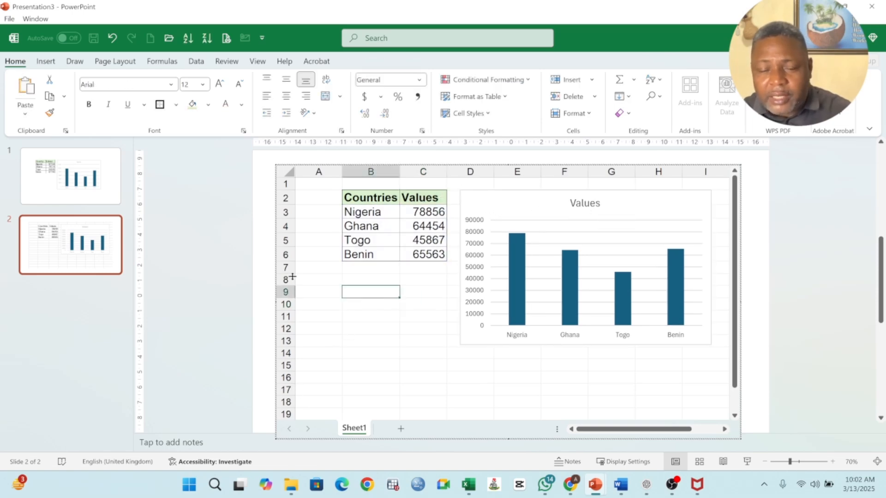
left_click(259, 62)
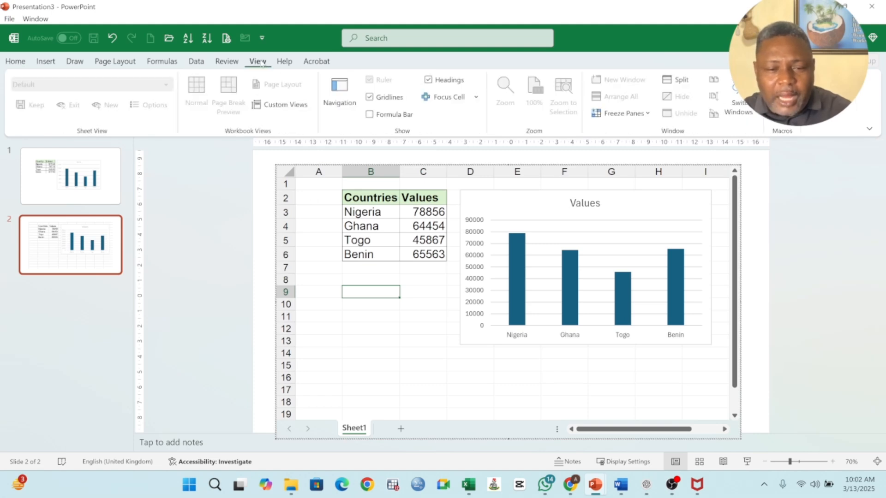
left_click(370, 97)
left_click(418, 312)
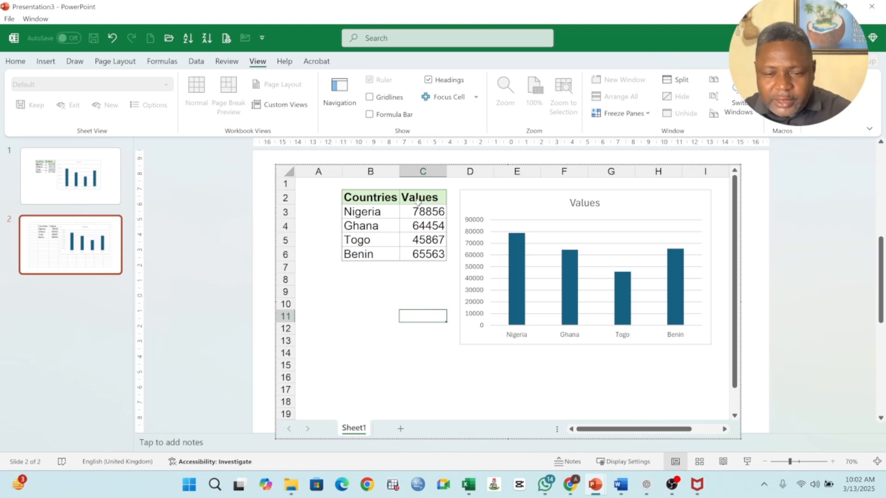
left_click(378, 199)
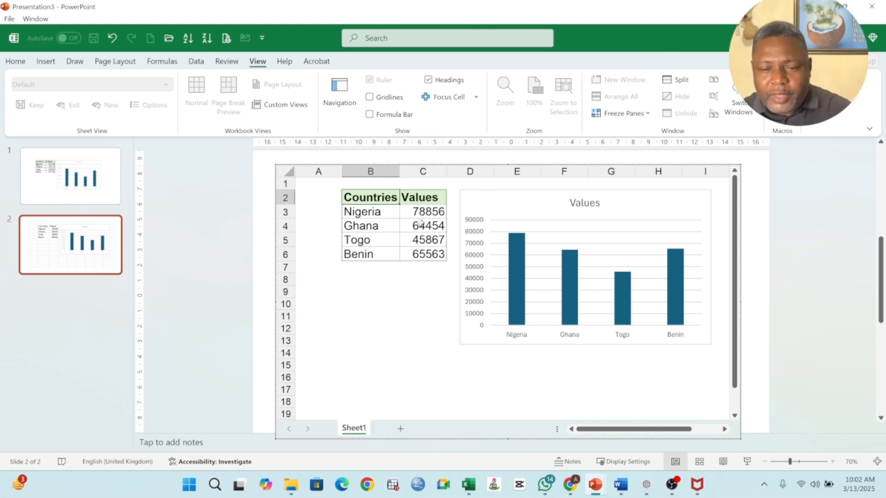
- Leave worksheet editing and shift the embedded table-and-chart object slightly up and to the left on slide 2
key("Escape")
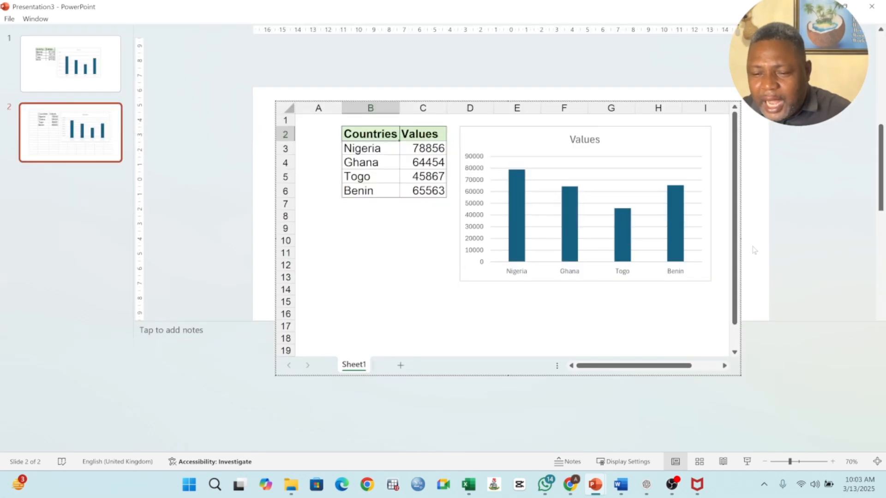
left_click(755, 250)
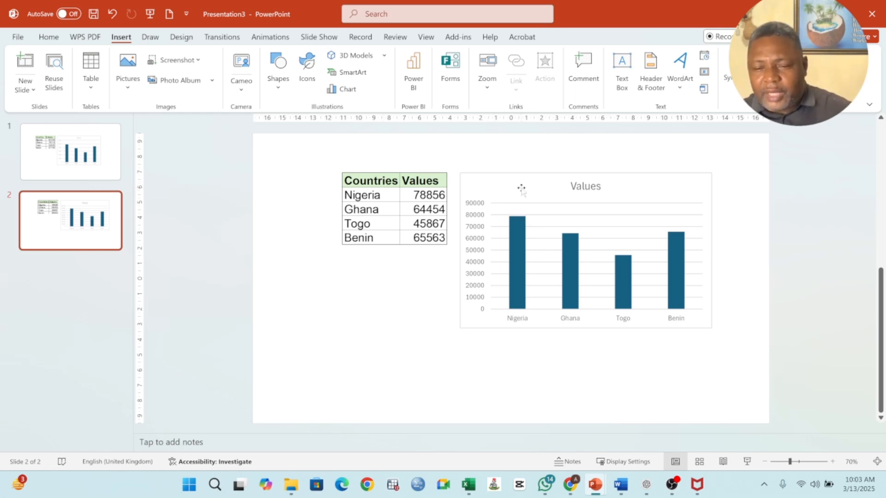
left_click_drag(524, 187, 497, 174)
left_click_drag(497, 175, 510, 178)
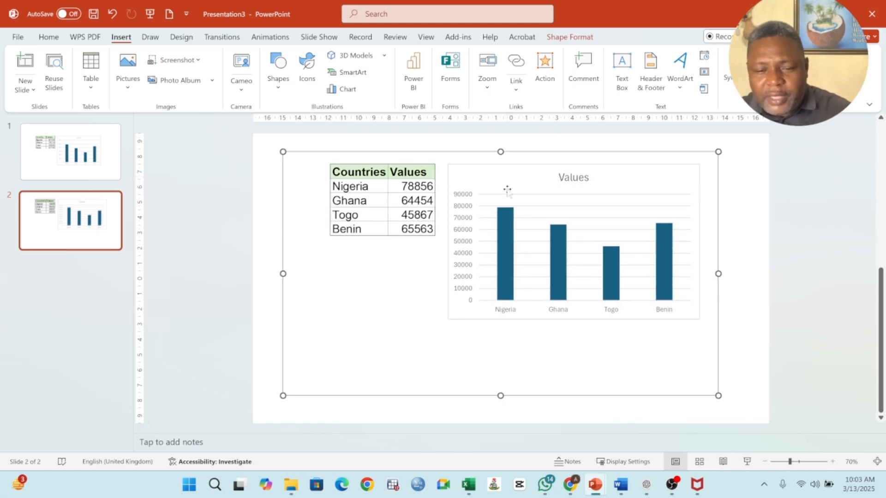